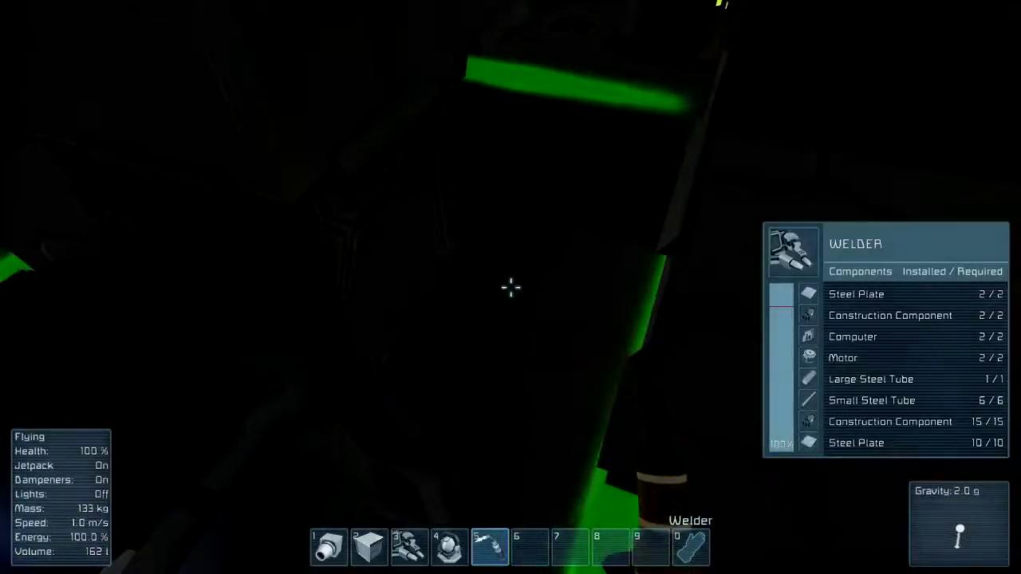
Weld the light armor block to full integrity, then select and cancel Light Armor Block placement
drag(510, 288, 511, 287)
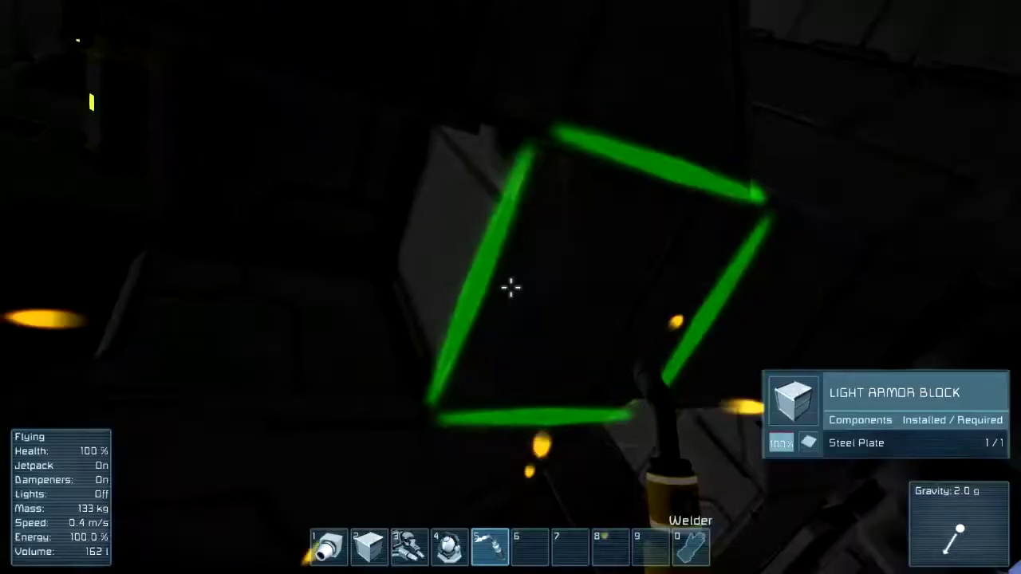
key(2)
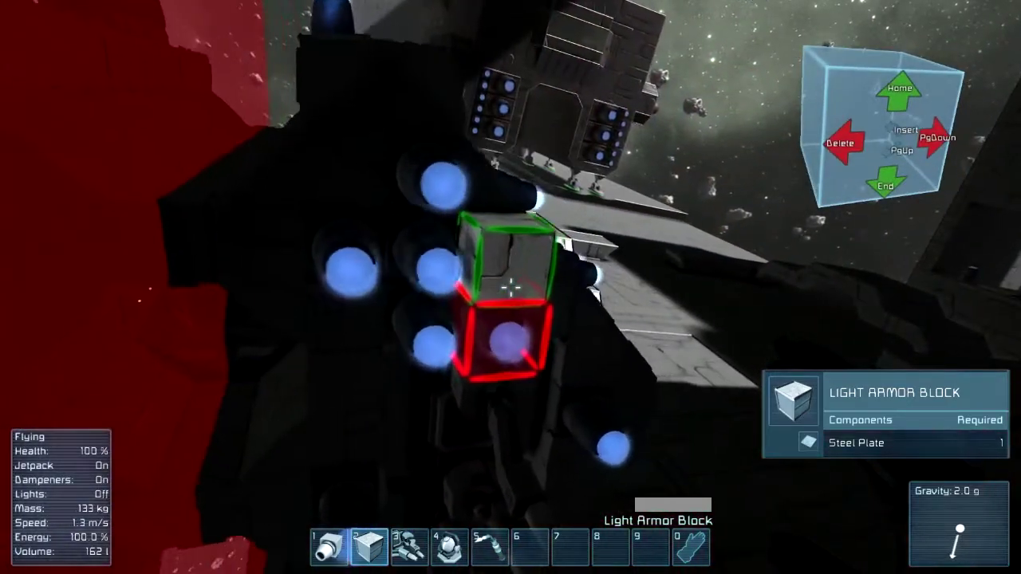
key(0)
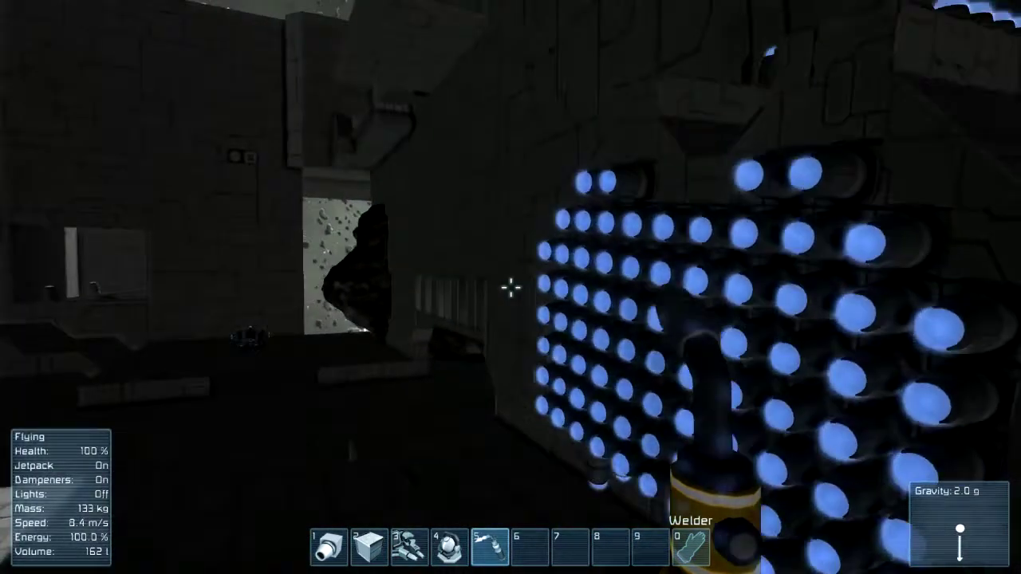
Holster the tool, hide the HUD, and view the parked craft in third person
key(0)
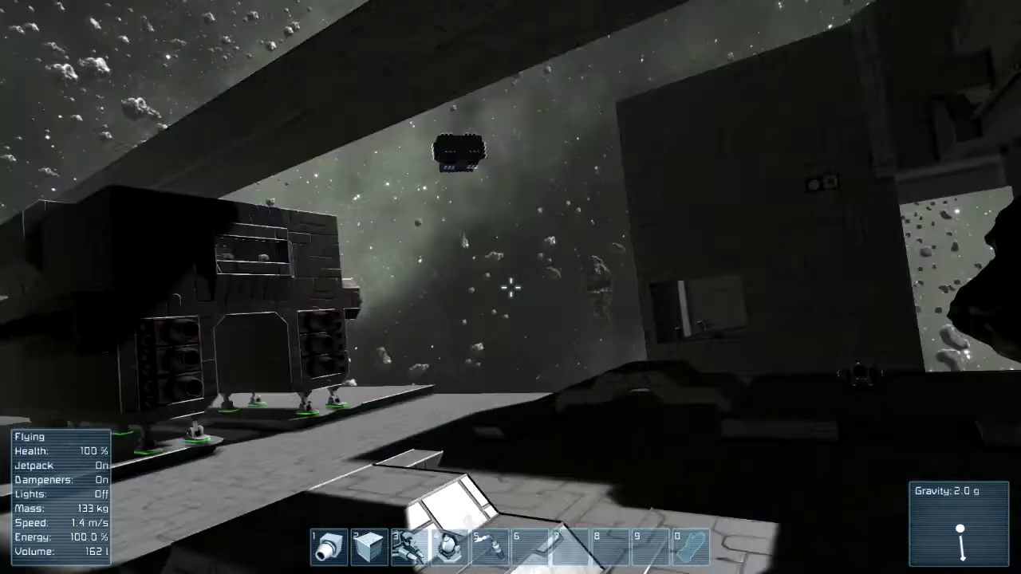
key(Tab)
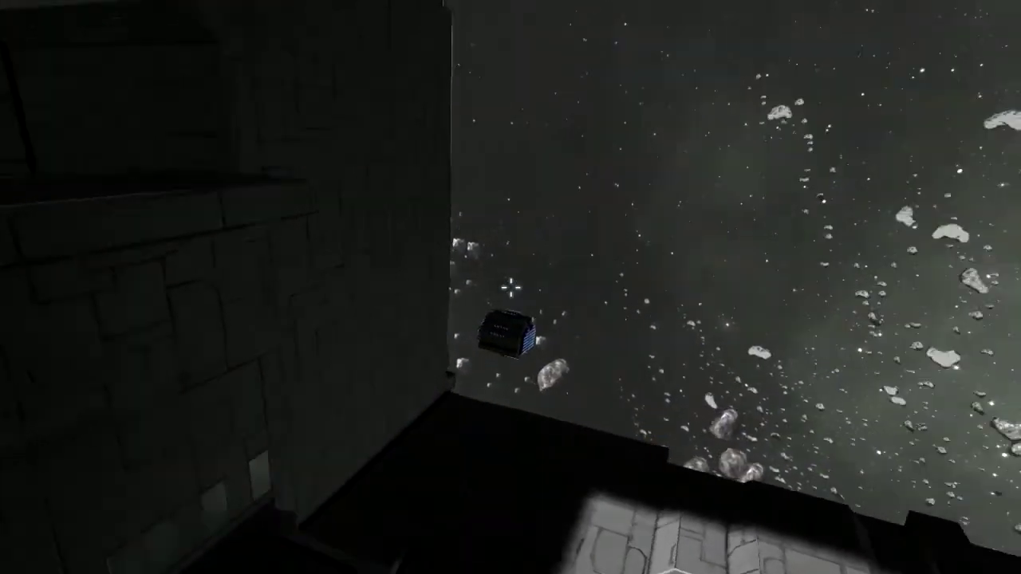
key(v)
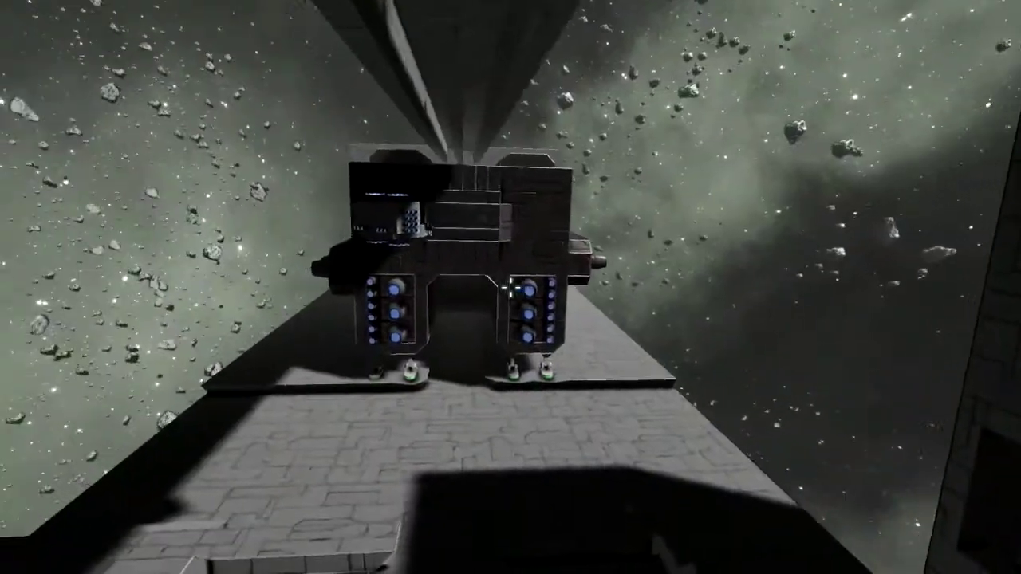
Return to first-person view near the hull and jetpack into the dim interior
key(v)
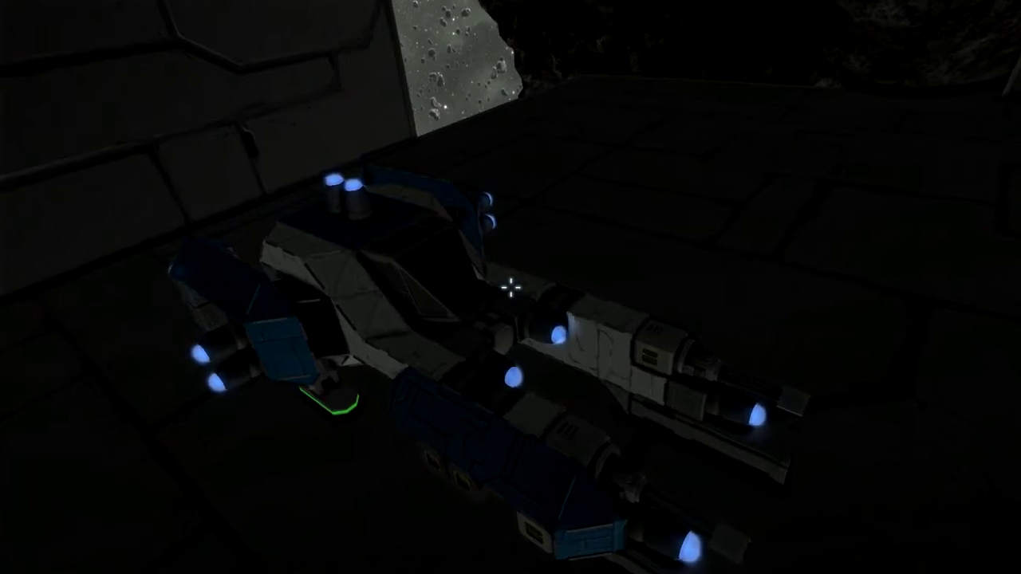
Fly from the small ship along the hull past the docked transport's landing gear
drag(511, 289, 510, 288)
key(w)
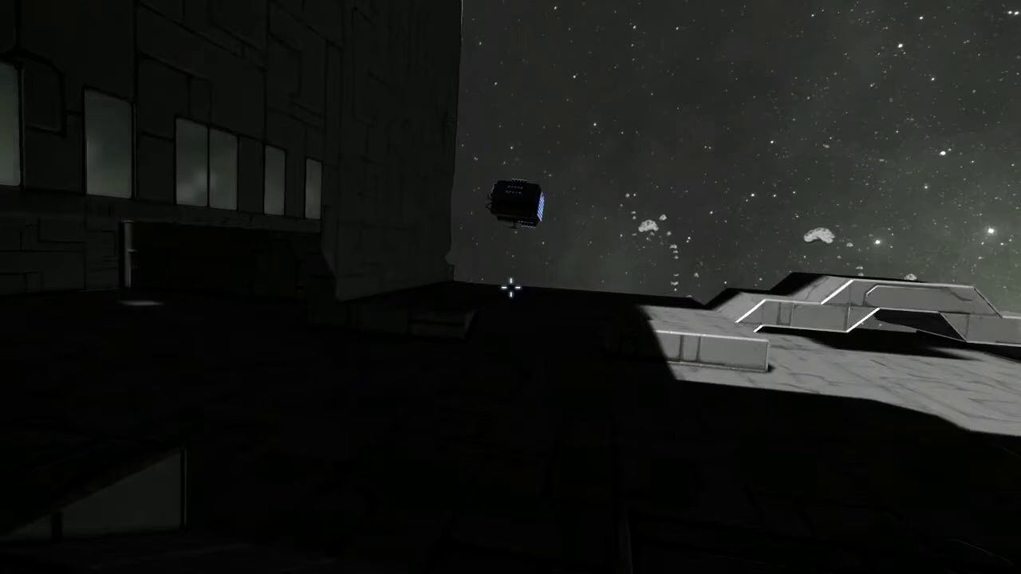
key(w)
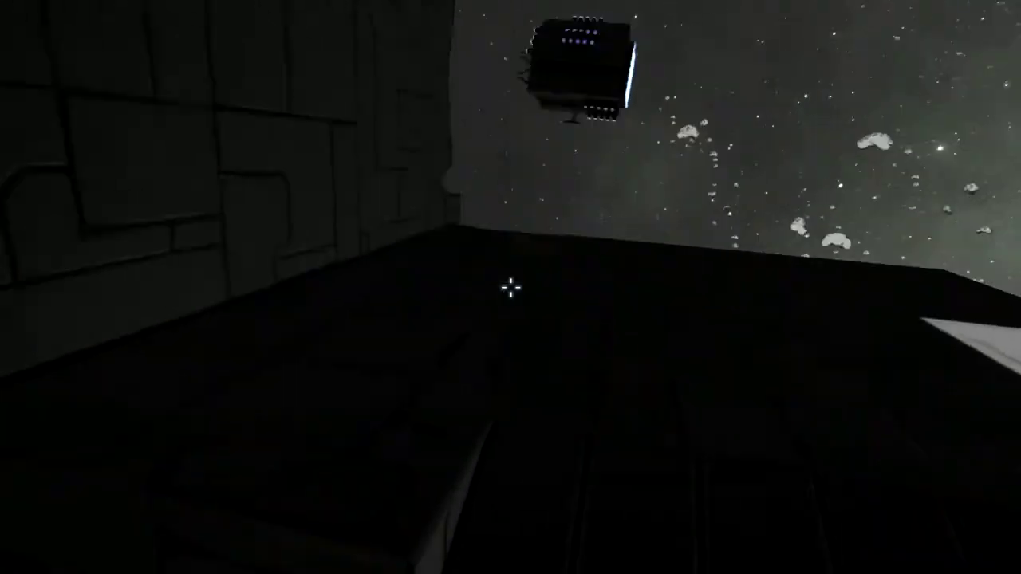
key(w)
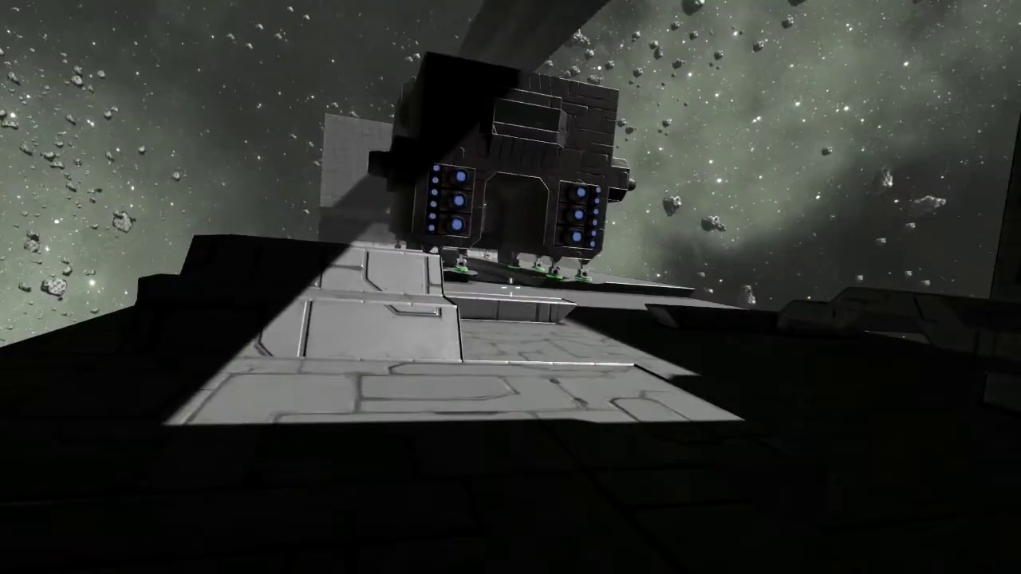
key(w)
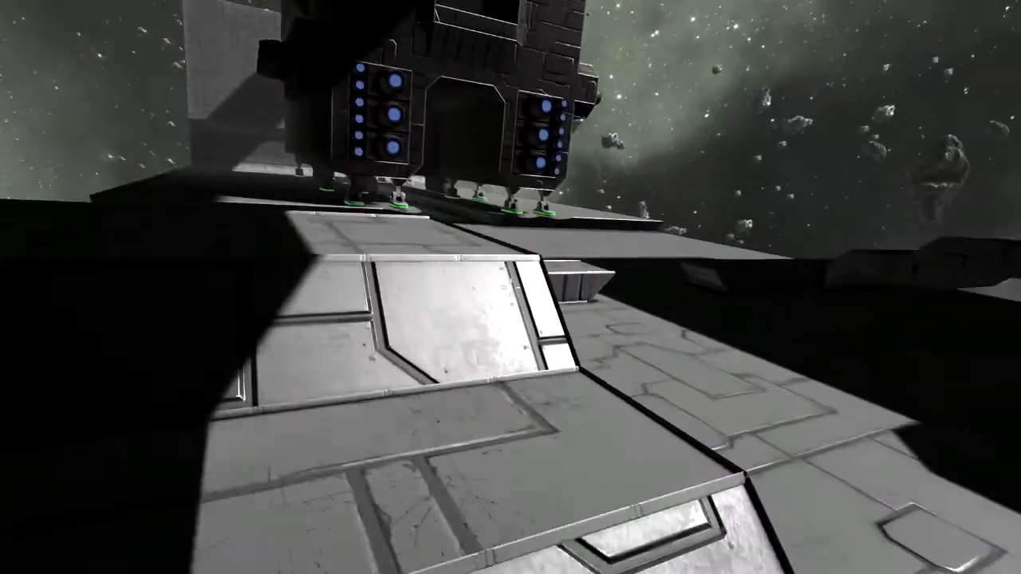
key(w)
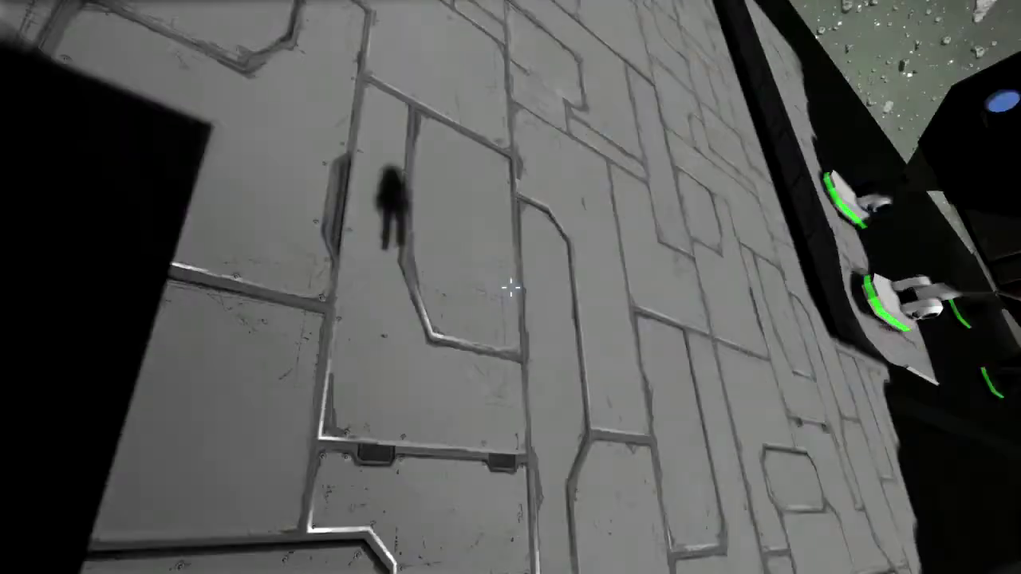
key(w)
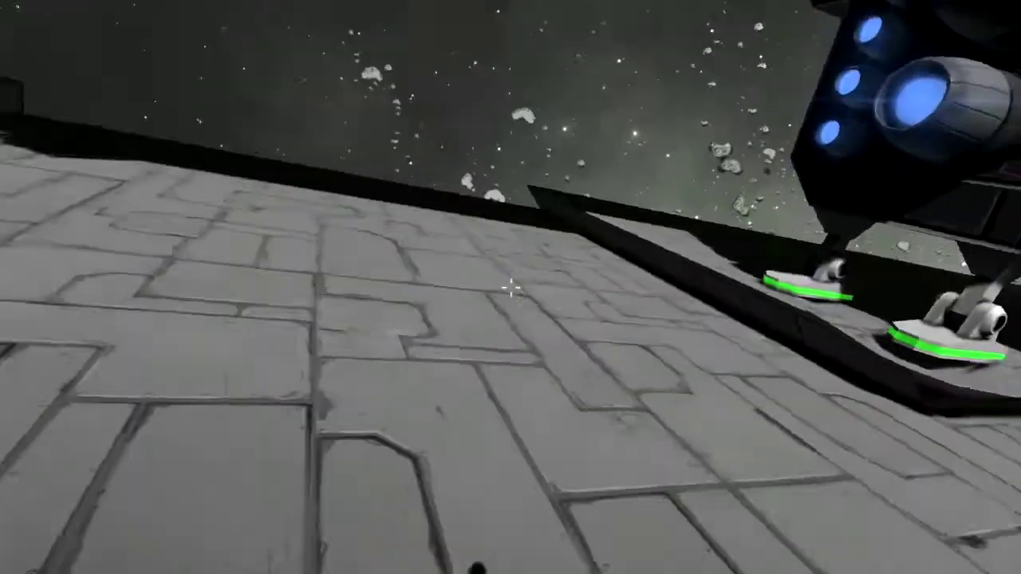
key(w)
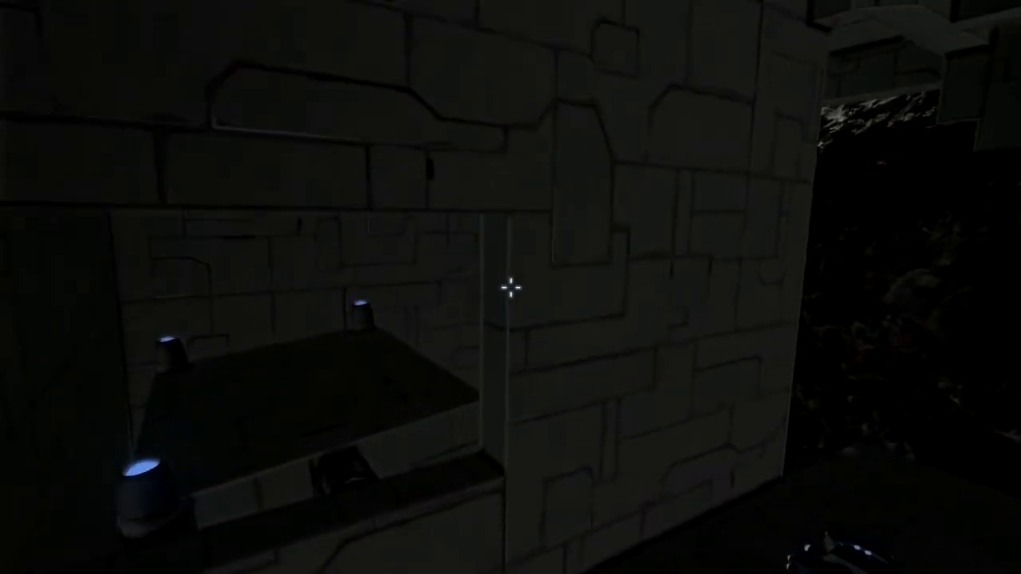
Turn away from the wall alcove and fly toward the ship's thrusters beneath the overhang
key(w)
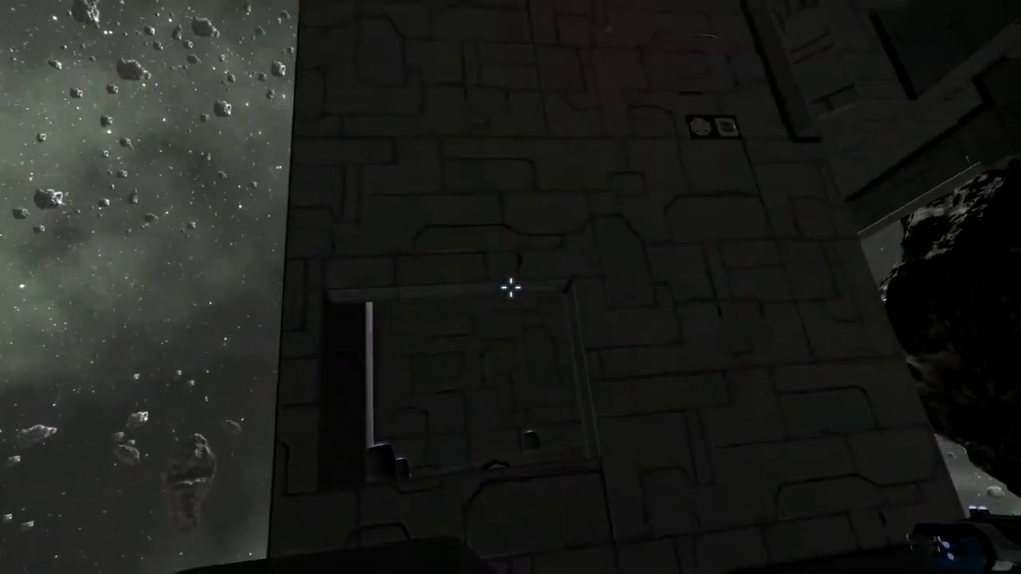
drag(510, 287, 511, 287)
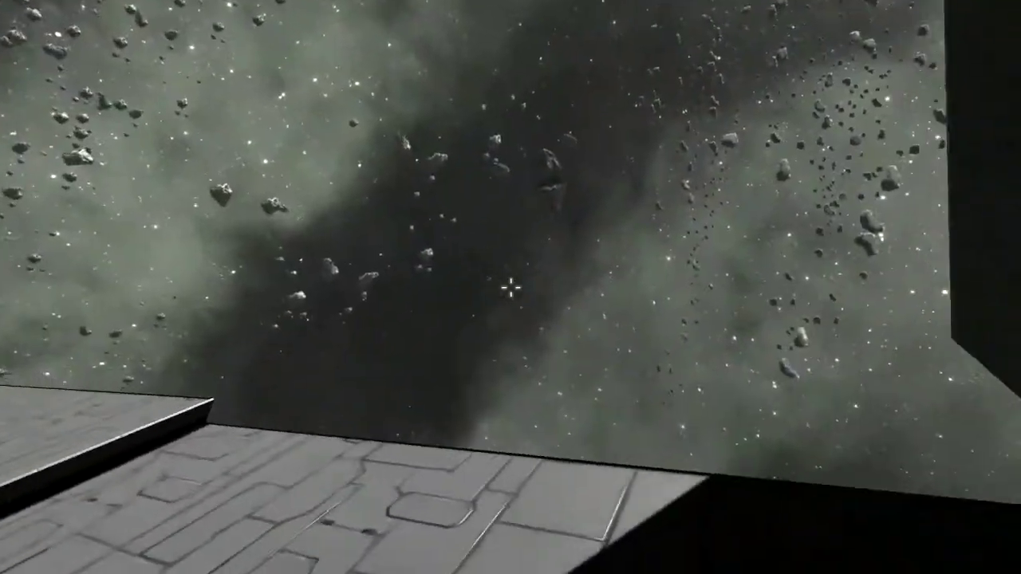
key(w)
drag(511, 288, 510, 288)
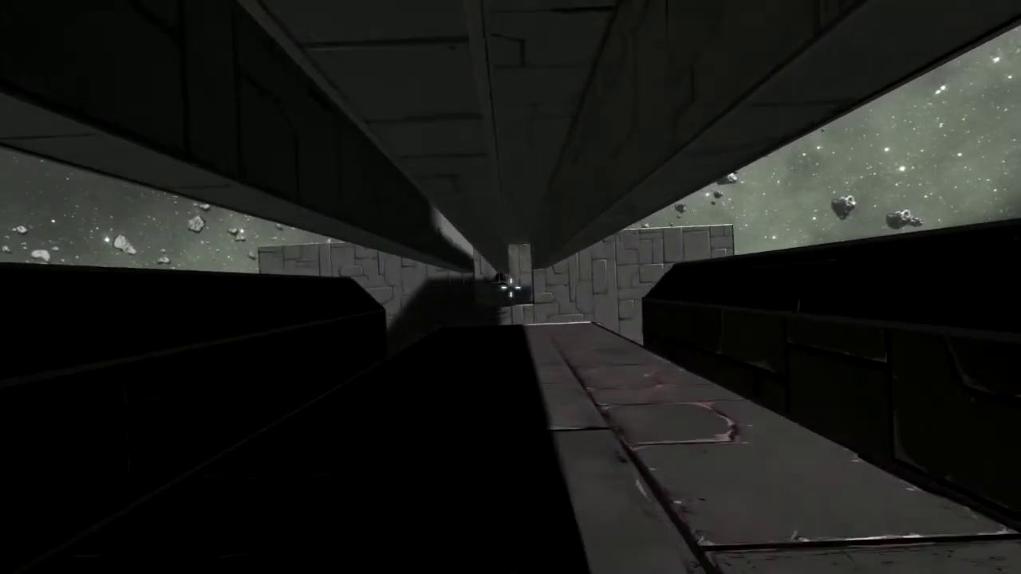
Go through the wall gap, scan the dark room's machinery, and look up at the drone
key(w)
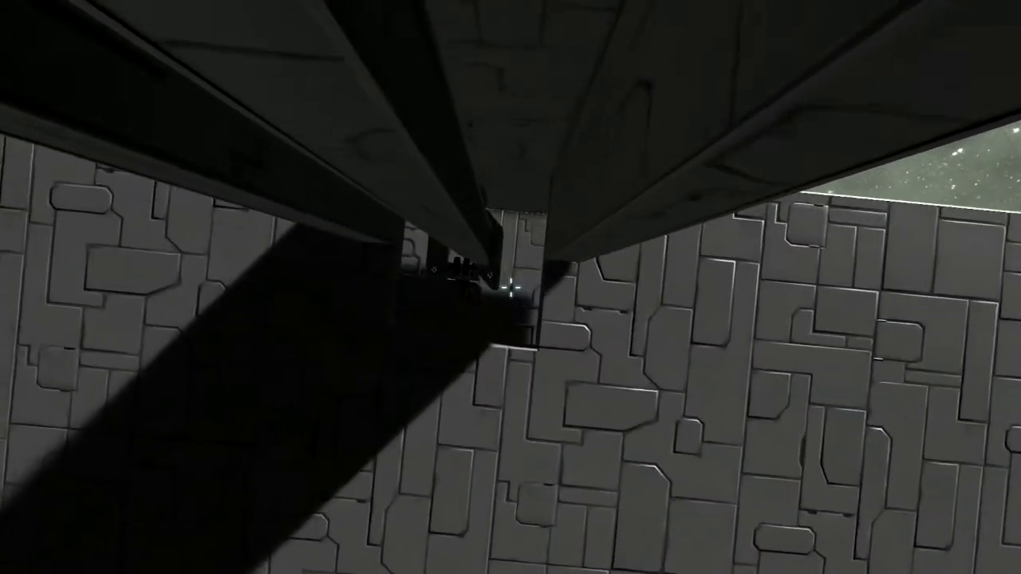
key(w)
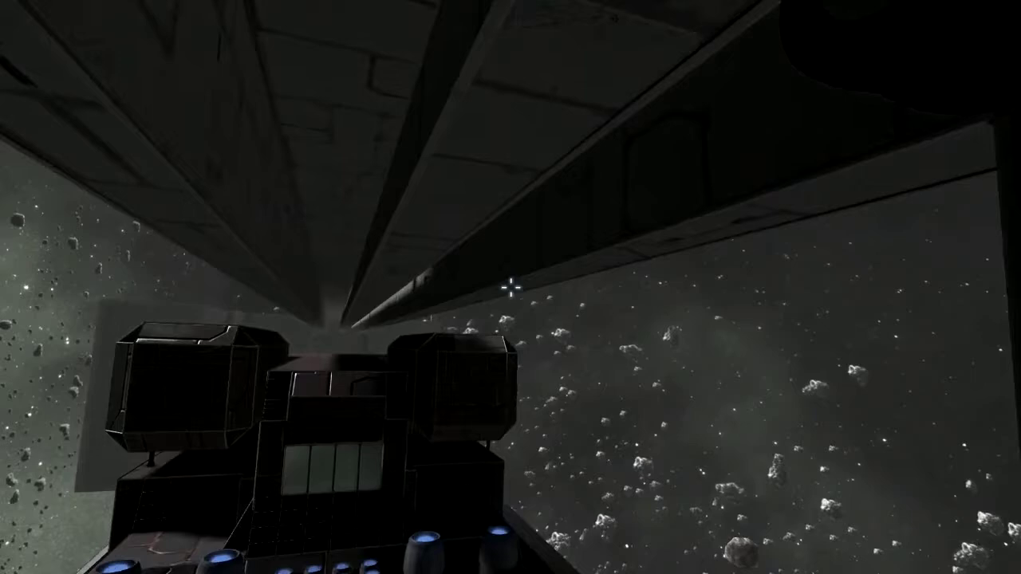
key(w)
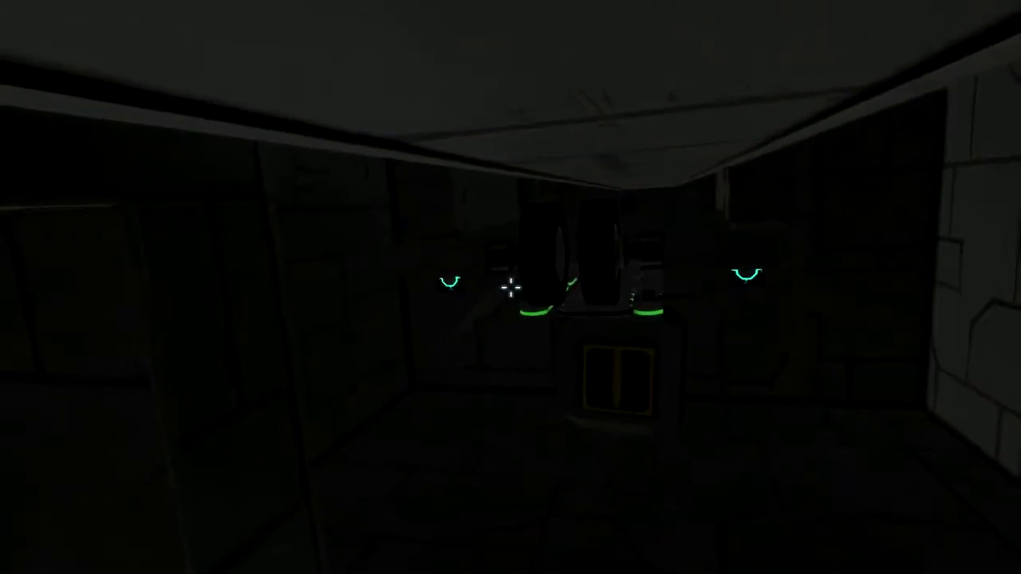
key(w)
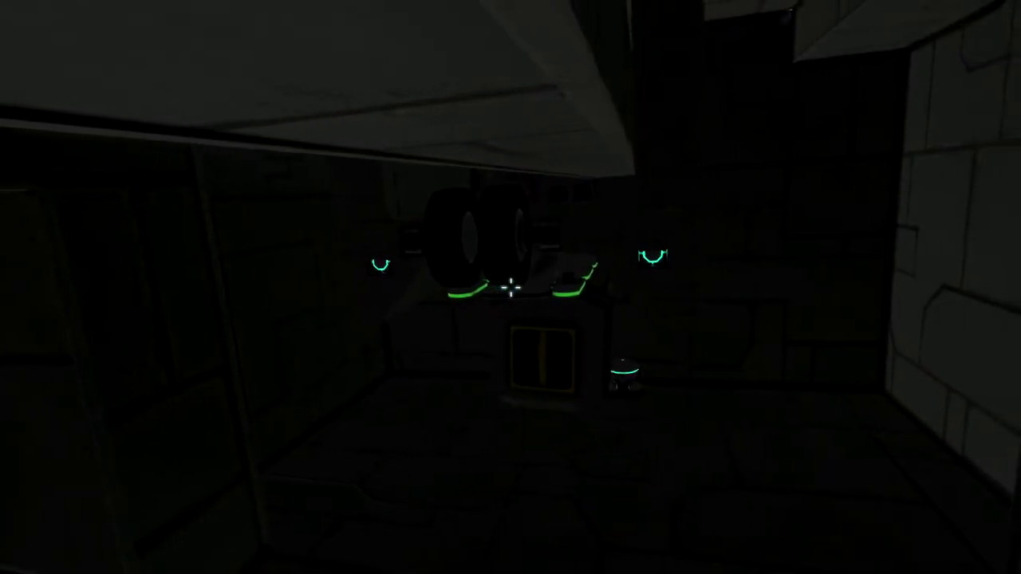
key(w)
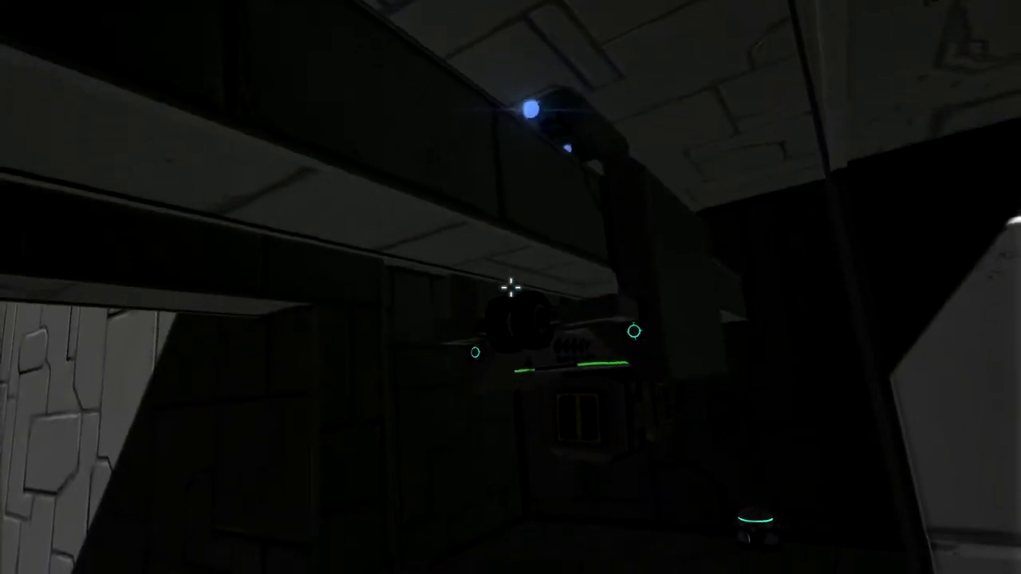
key(w)
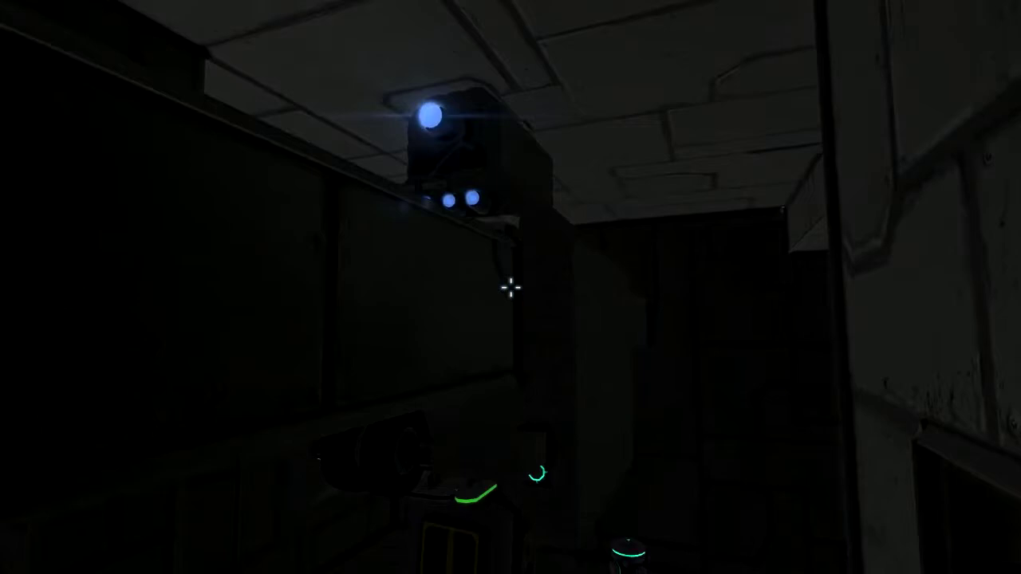
Fly over the transport's upper blocks to its rear corner, facing the thruster wall head-on
key(w)
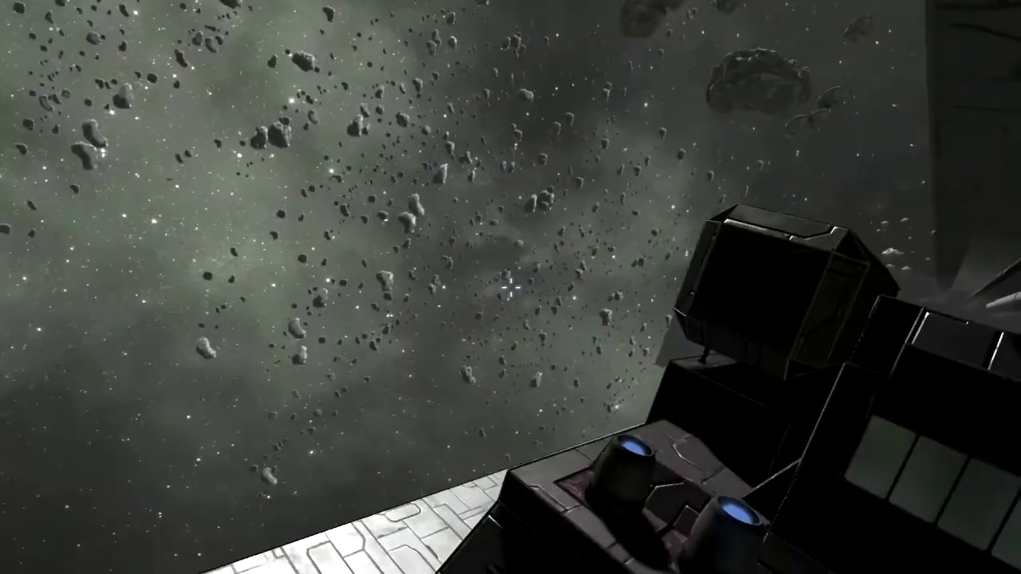
key(w)
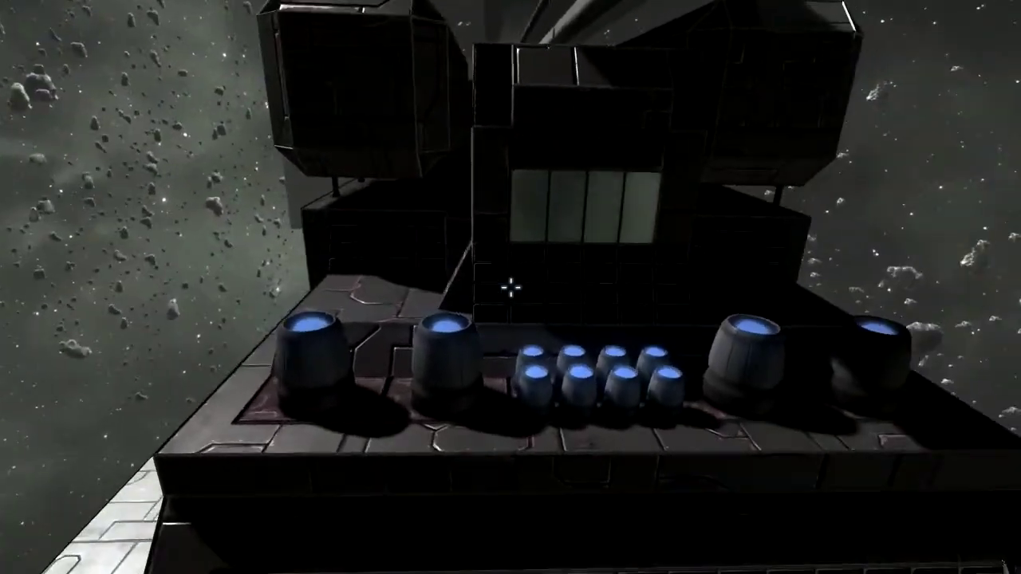
key(w)
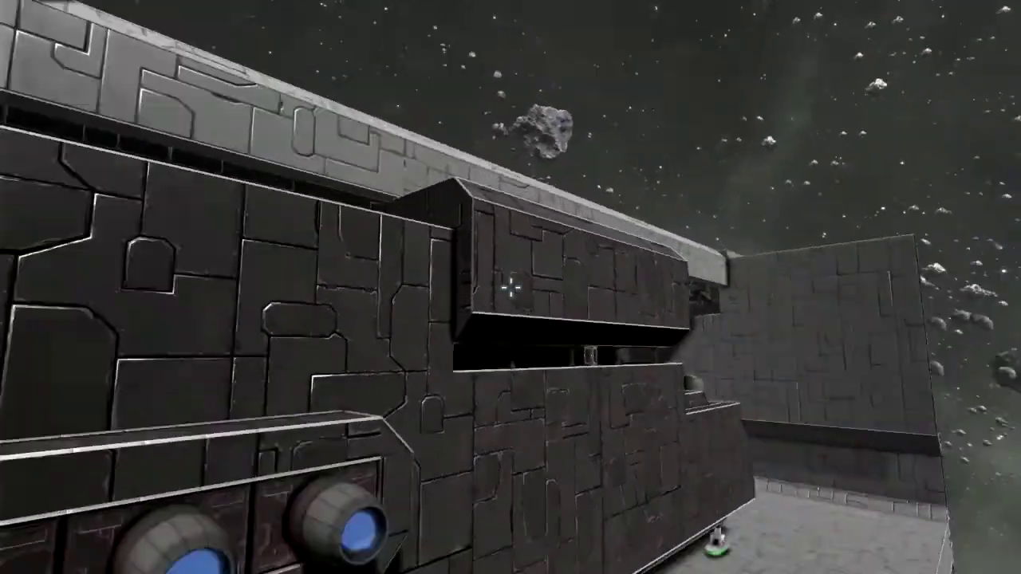
key(w)
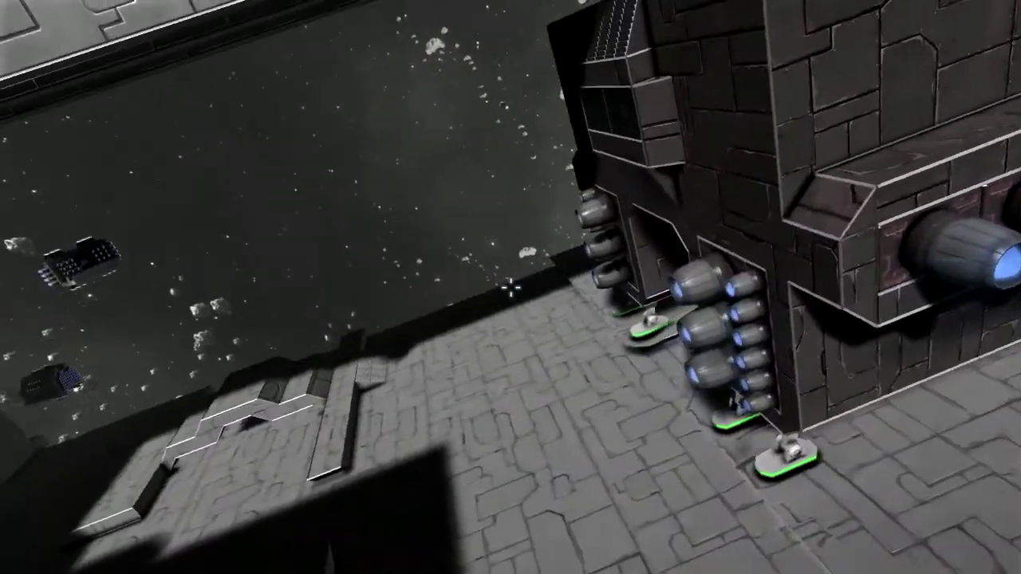
key(w)
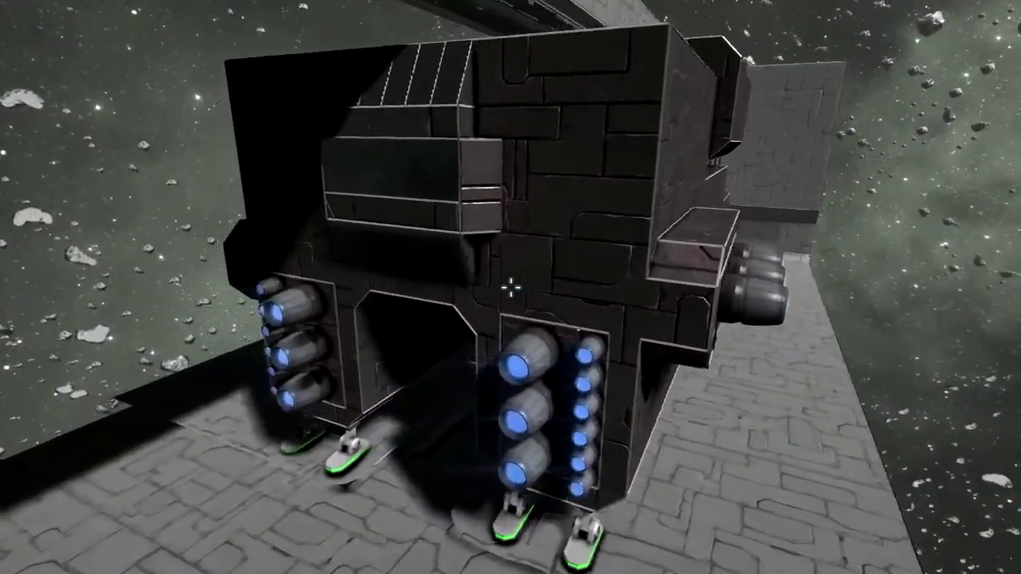
key(w)
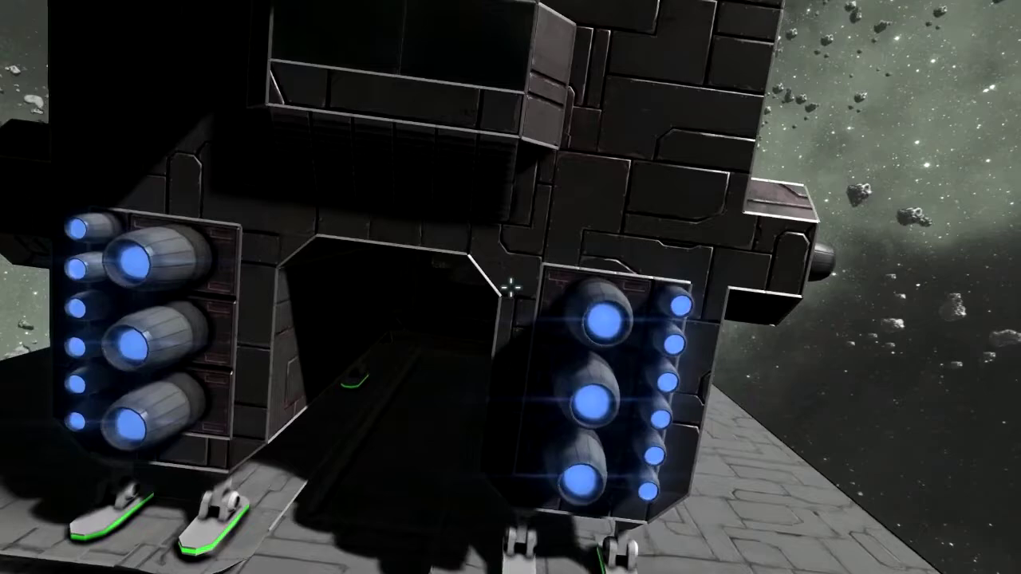
key(w)
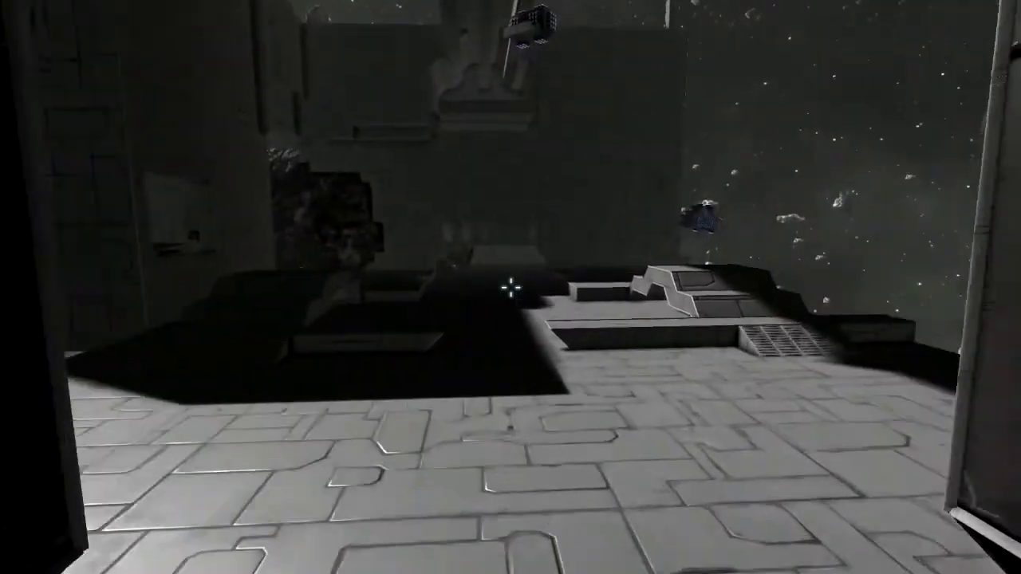
key(w)
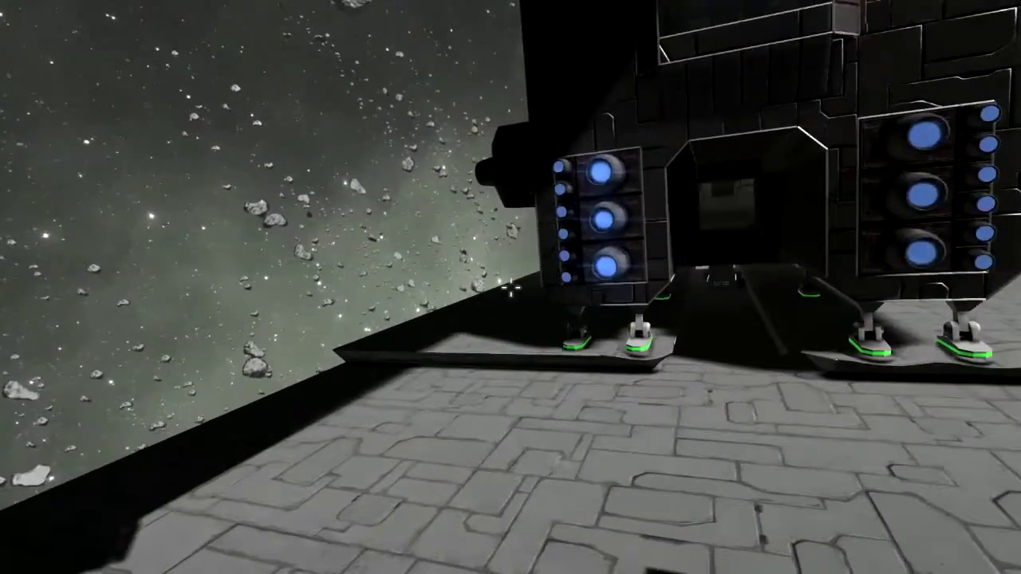
Step onto the platform facing the station and strafe left past the parked ship's side
key(a)
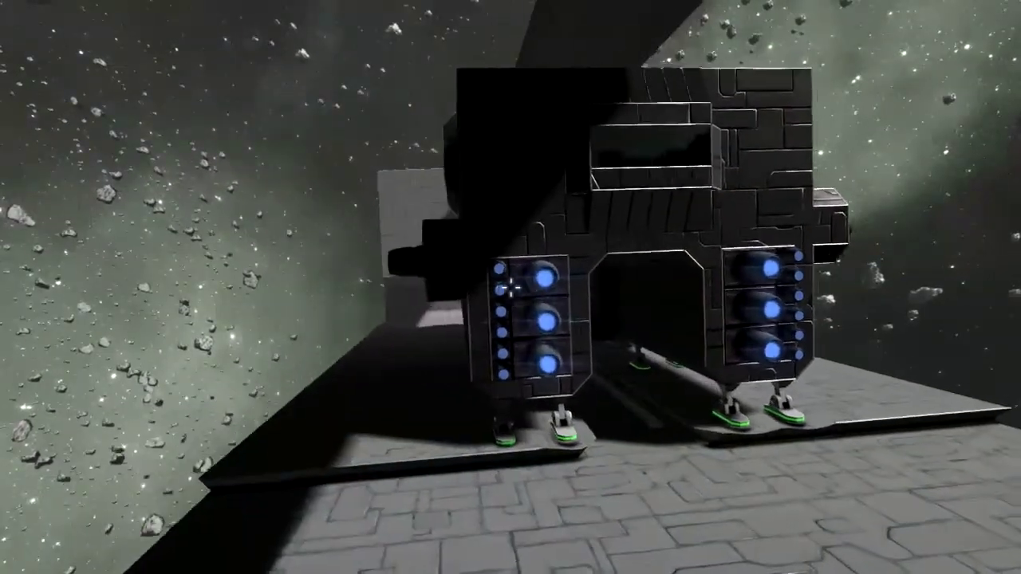
key(a)
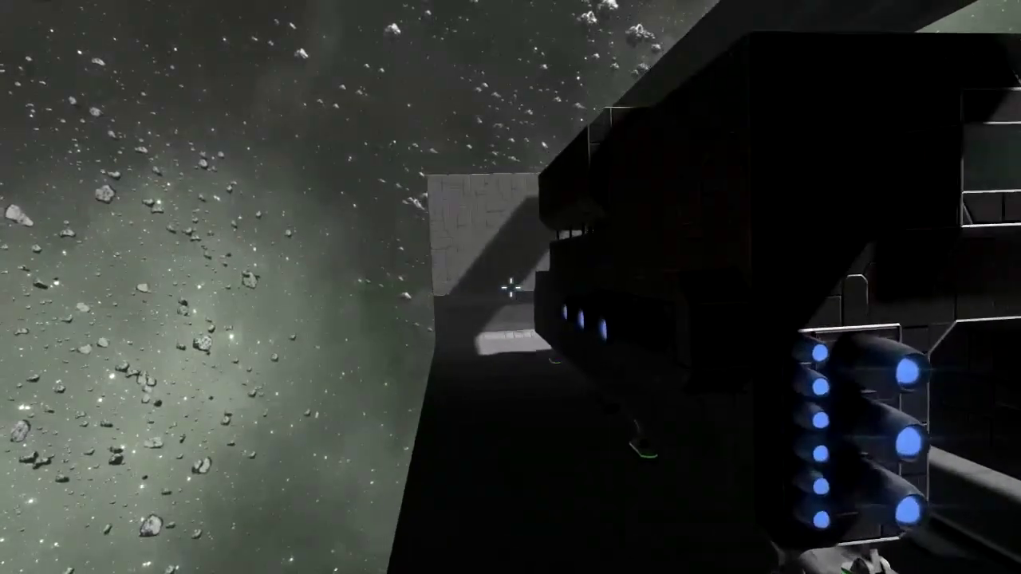